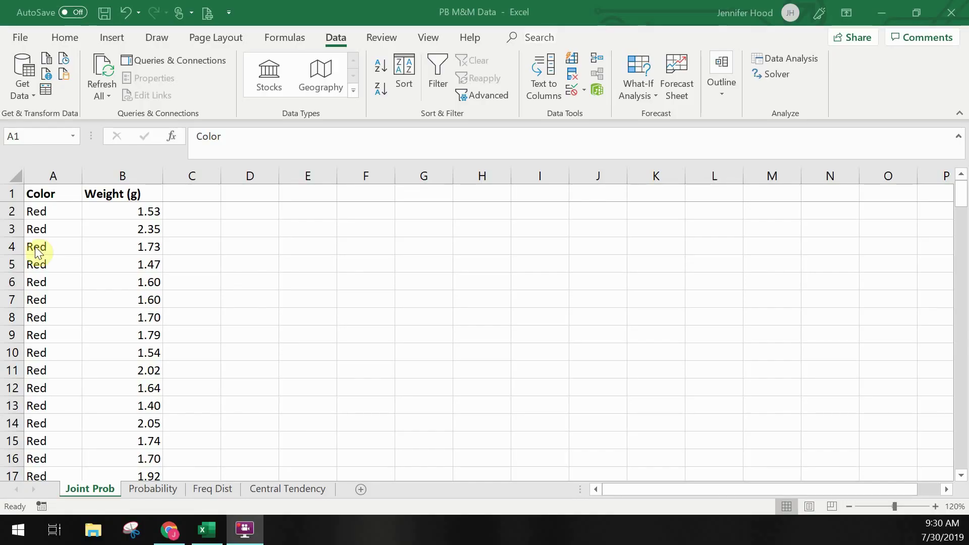
# - Scroll through the candy data and label rows D3:D4 as Blue and Not Blue
pyautogui.click(70, 200)
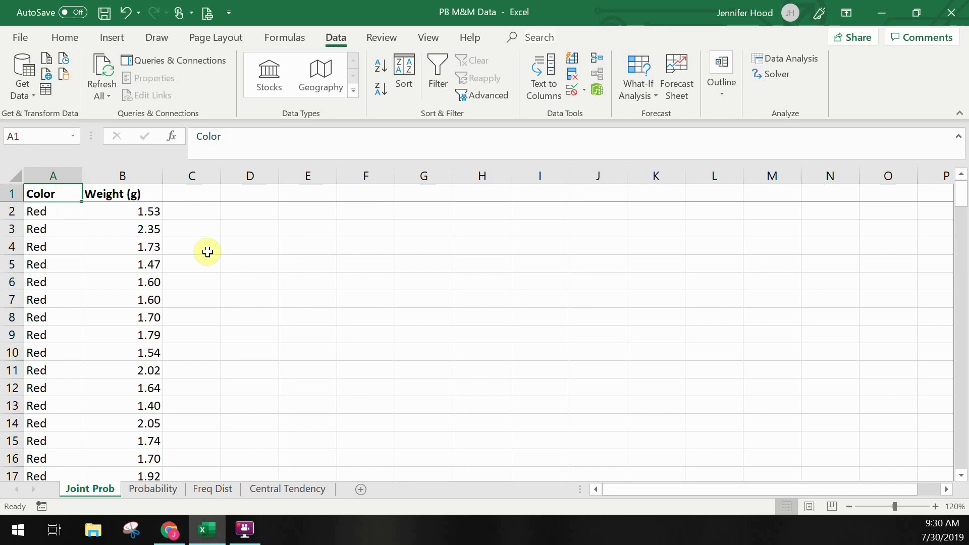
pyautogui.scroll(-2, 208, 252)
pyautogui.scroll(-19, 207, 252)
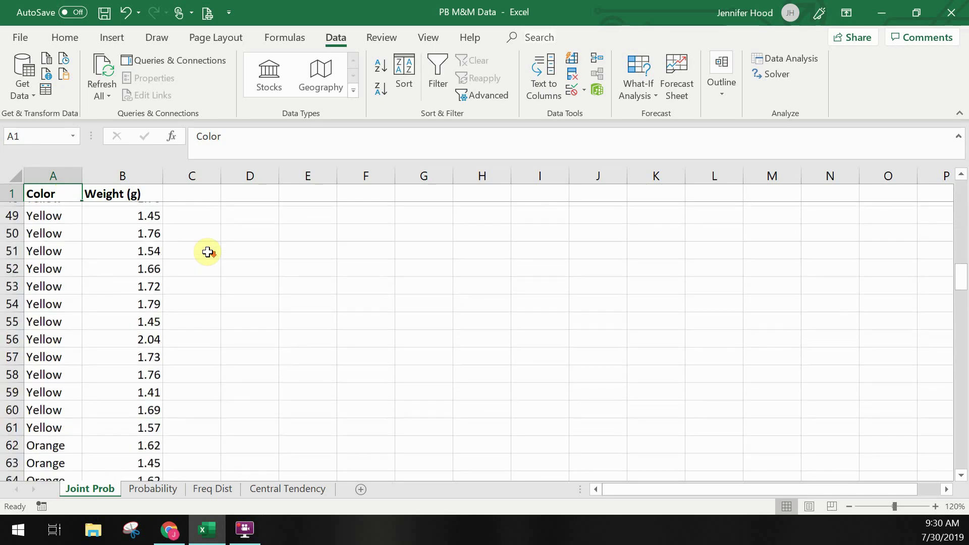
pyautogui.scroll(-20, 207, 252)
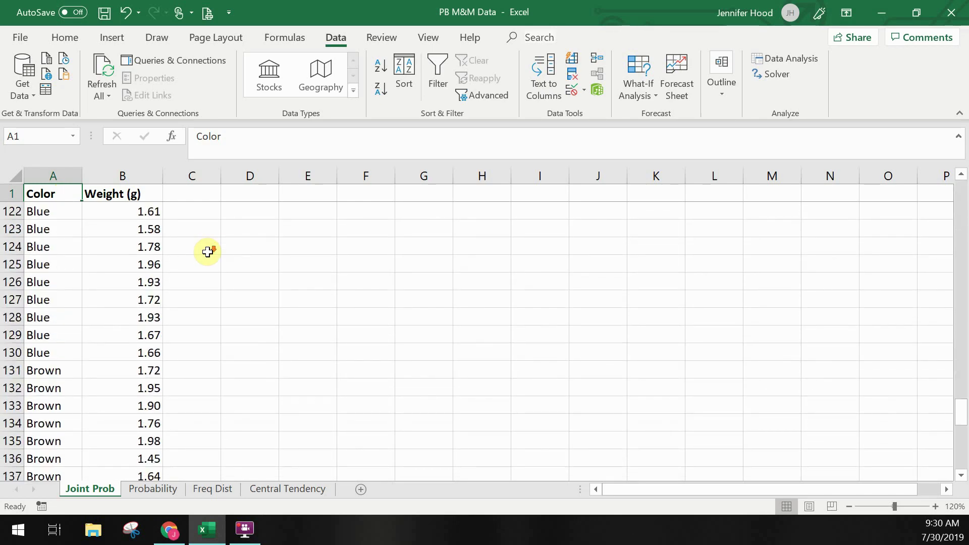
pyautogui.scroll(-2, 208, 252)
pyautogui.click(273, 190)
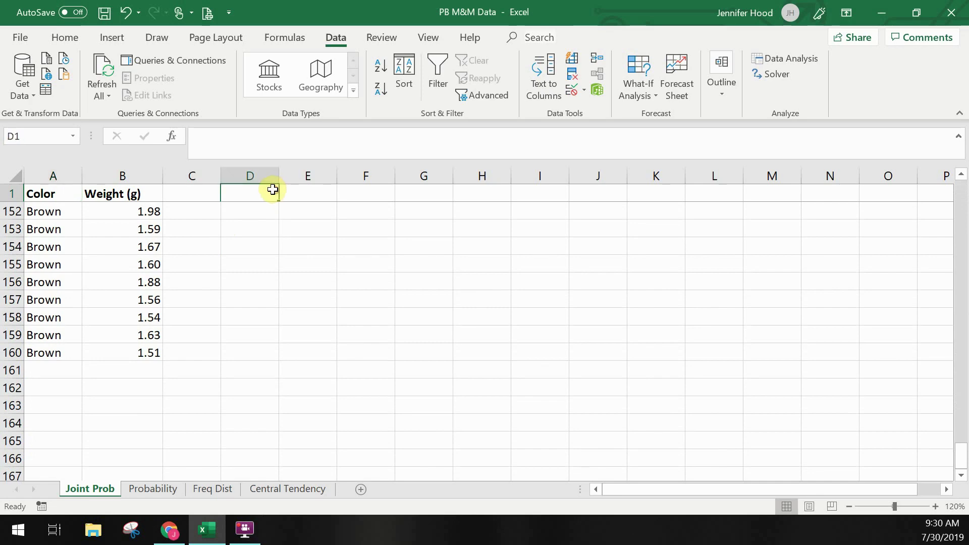
pyautogui.press('Down')
pyautogui.press('Down')
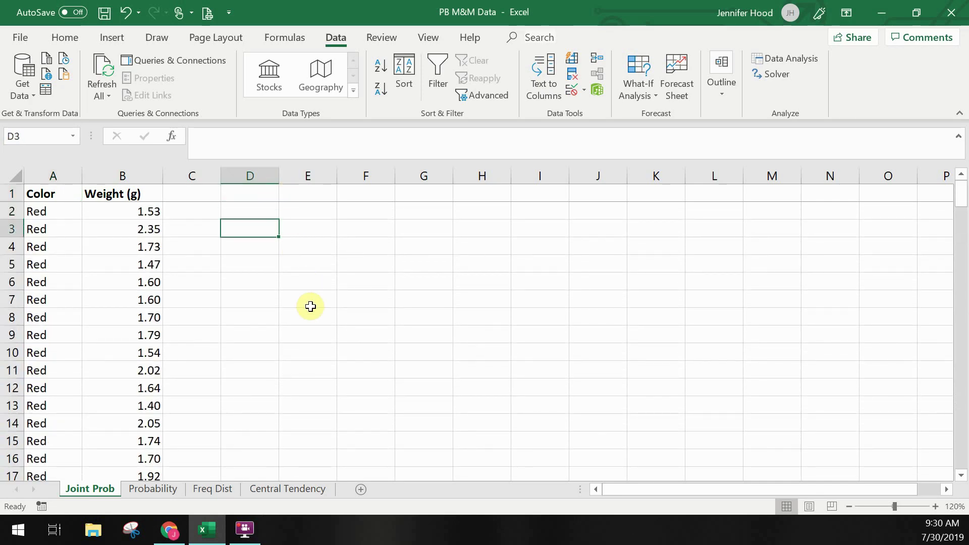
pyautogui.write('Blue')
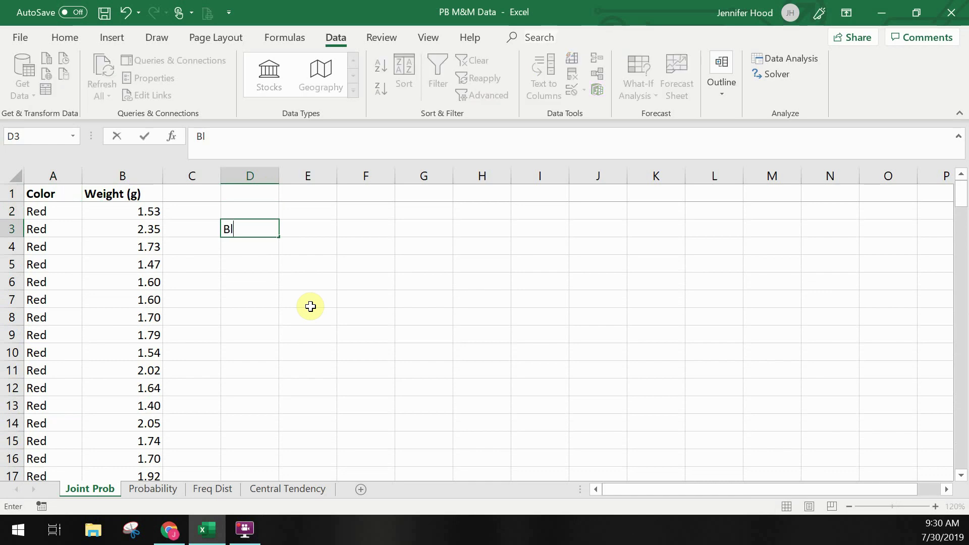
pyautogui.press('Return')
pyautogui.write('Not Blue')
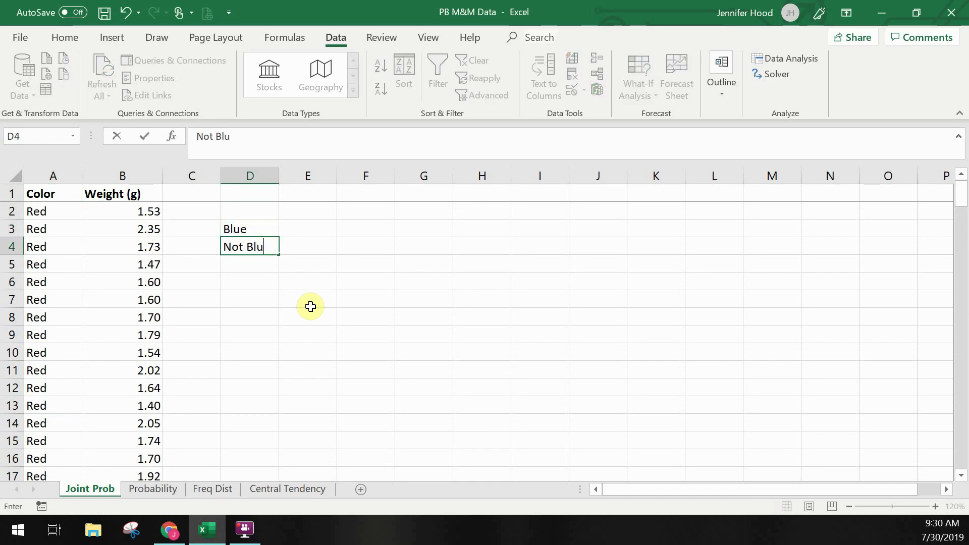
pyautogui.press('Up')
pyautogui.press('Up')
pyautogui.press('Up')
# - Add the weight headings <=1.80 g in E2 and >1.8g in F2
pyautogui.press('Right')
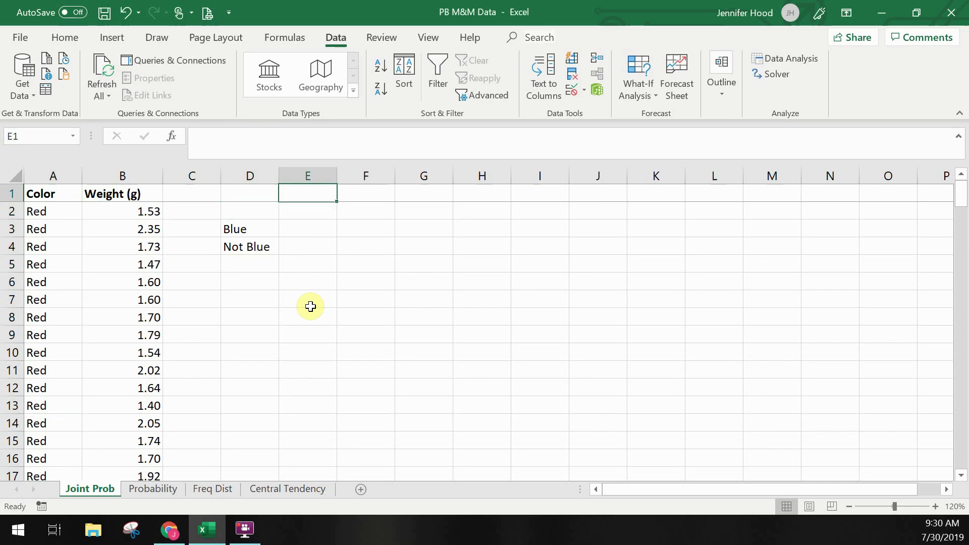
pyautogui.press('Down')
pyautogui.write('<=')
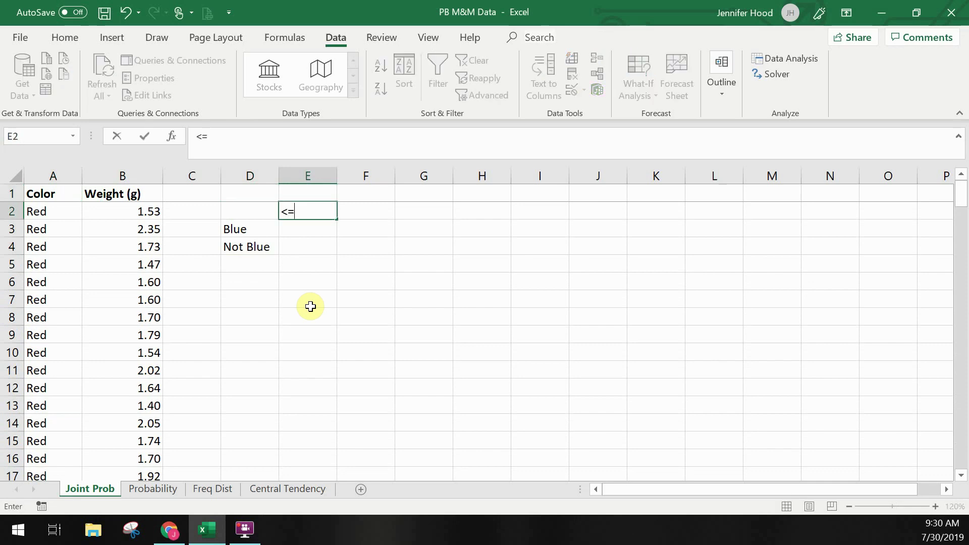
pyautogui.write('1.80 g')
pyautogui.press('Tab')
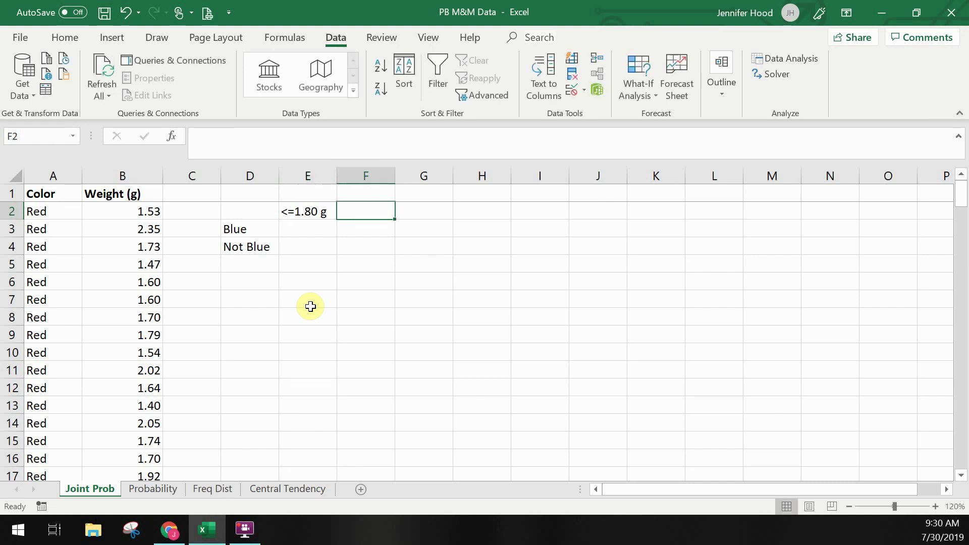
pyautogui.write('>1.8')
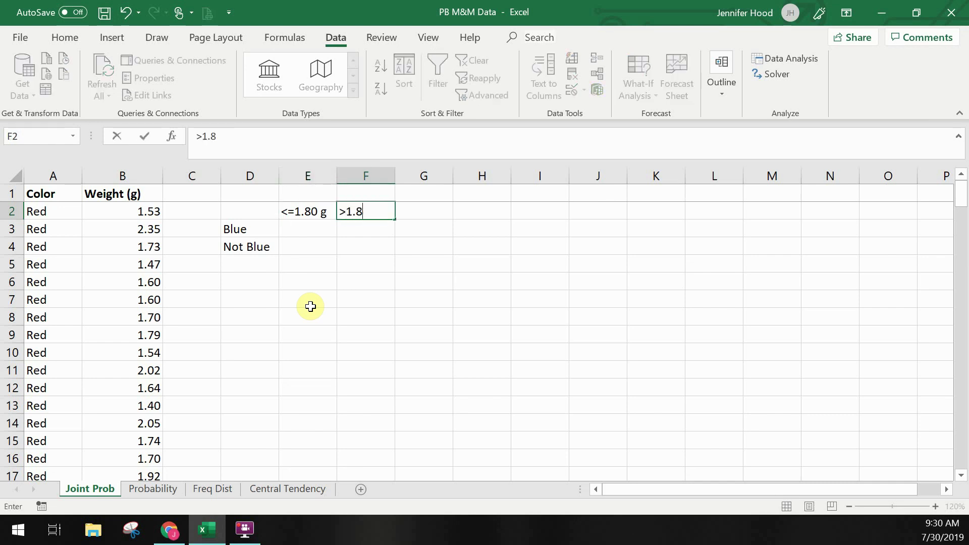
pyautogui.write('g')
pyautogui.press('Return')
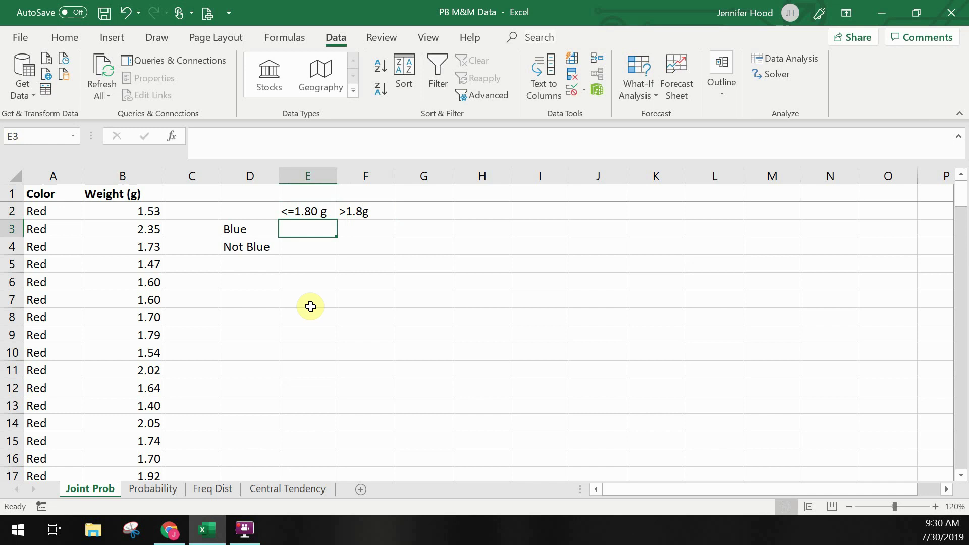
pyautogui.write('=')
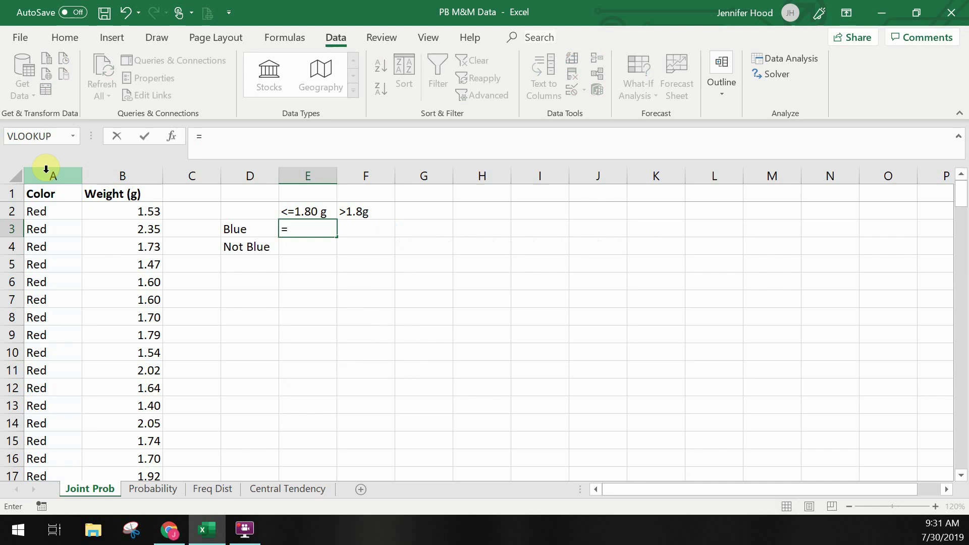
# - Enter =countifs(A:A,"blue",B:B,"<=1.8") in E3, using the Color and Weight columns as ranges
pyautogui.write('coun')
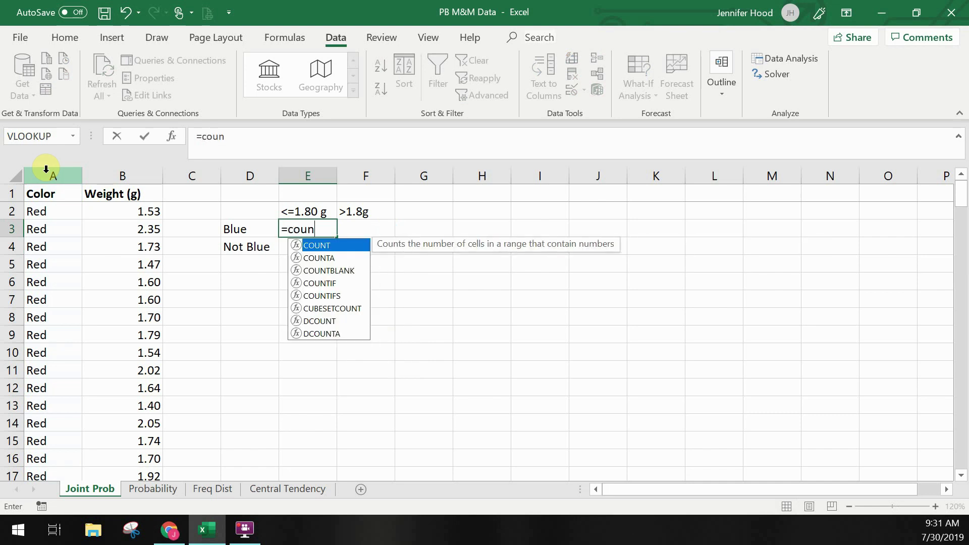
pyautogui.write('tifs(')
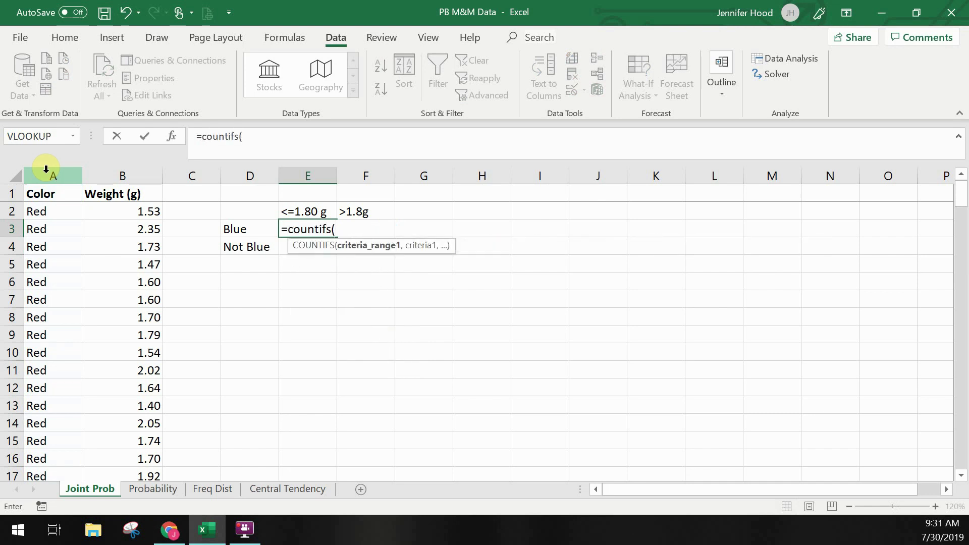
pyautogui.click(56, 171)
pyautogui.write(',')
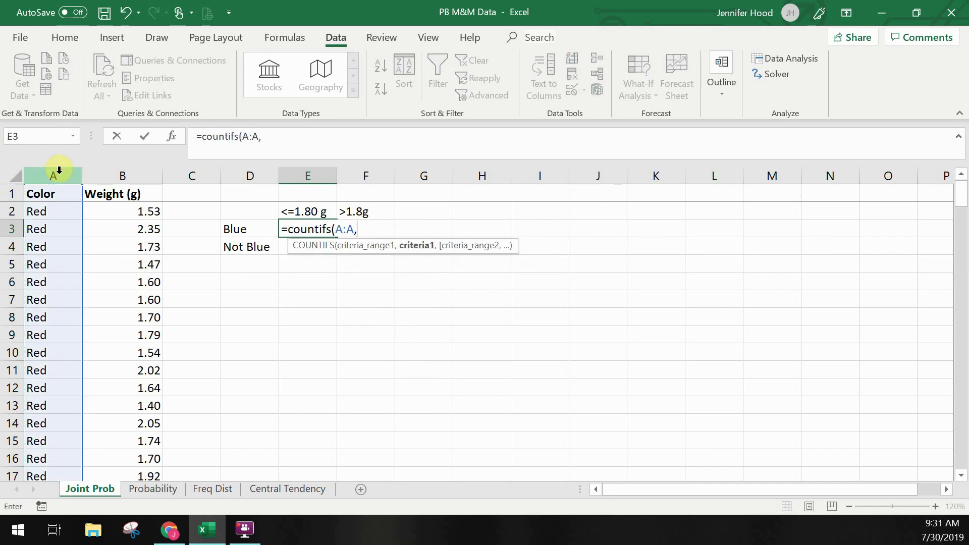
pyautogui.write('"b')
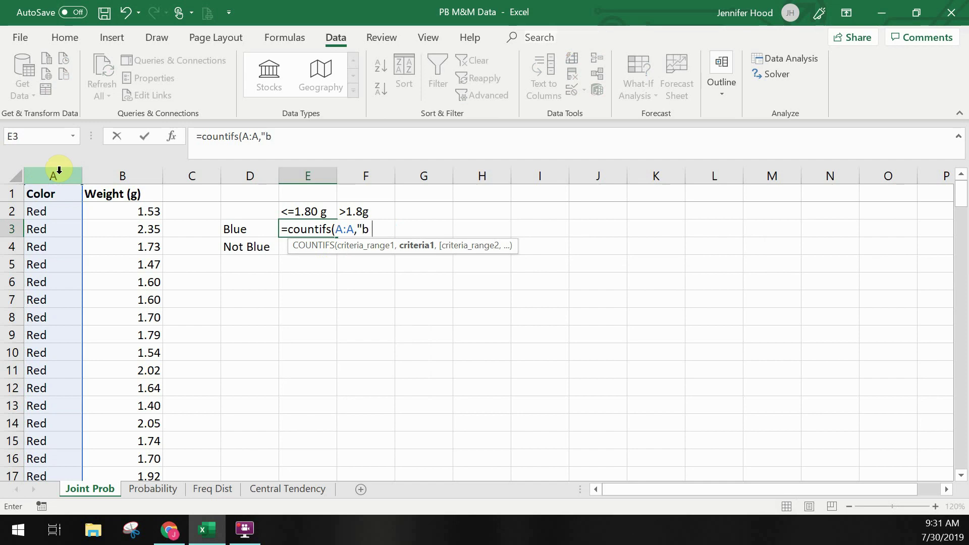
pyautogui.write('lue",')
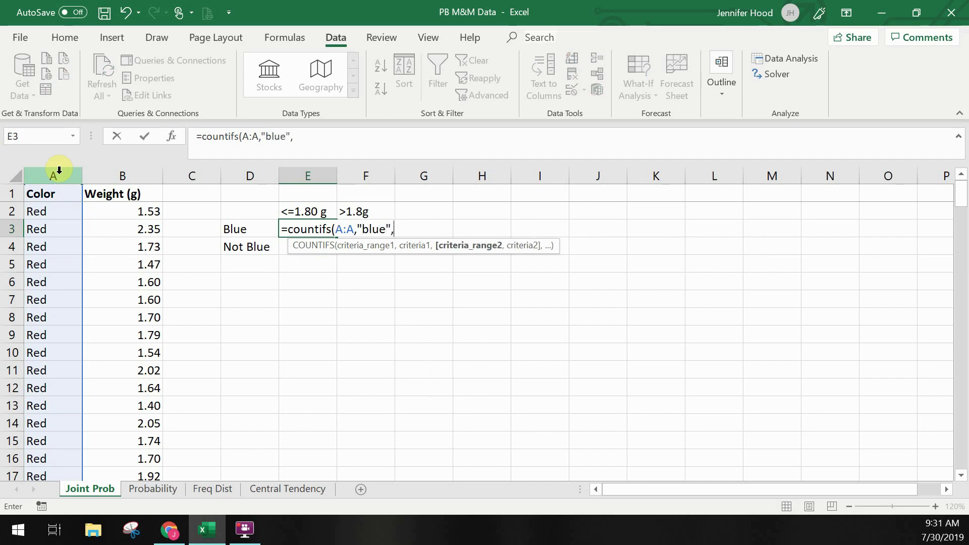
pyautogui.click(104, 173)
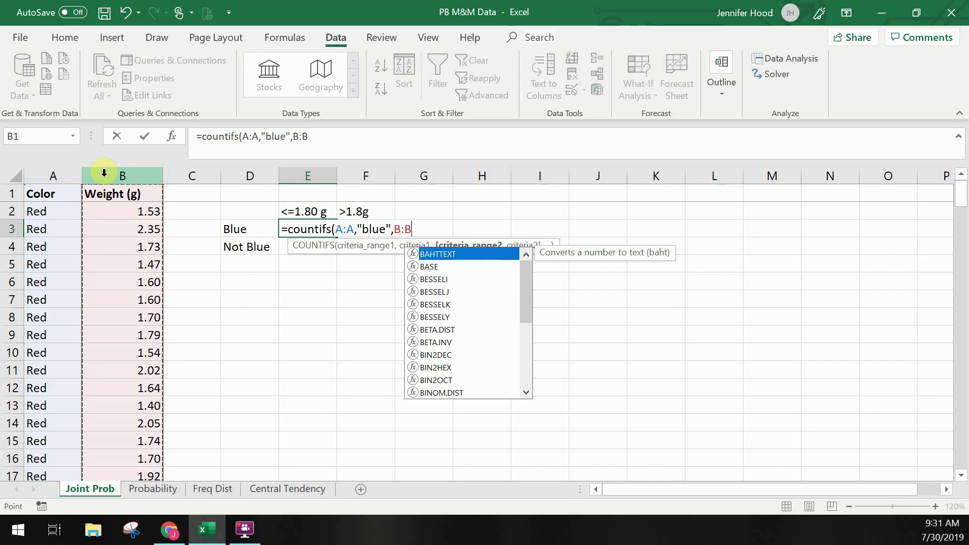
pyautogui.write(',')
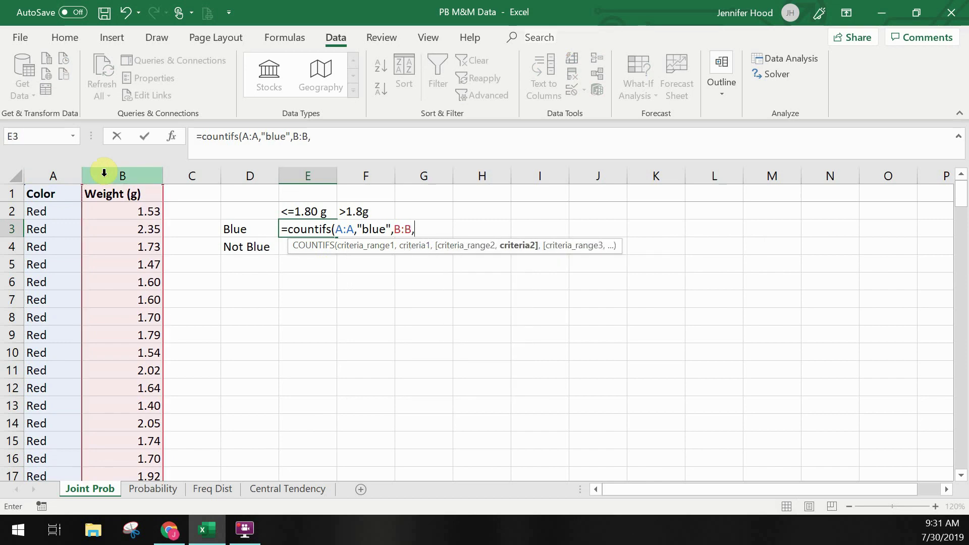
pyautogui.write('"<=1.8")')
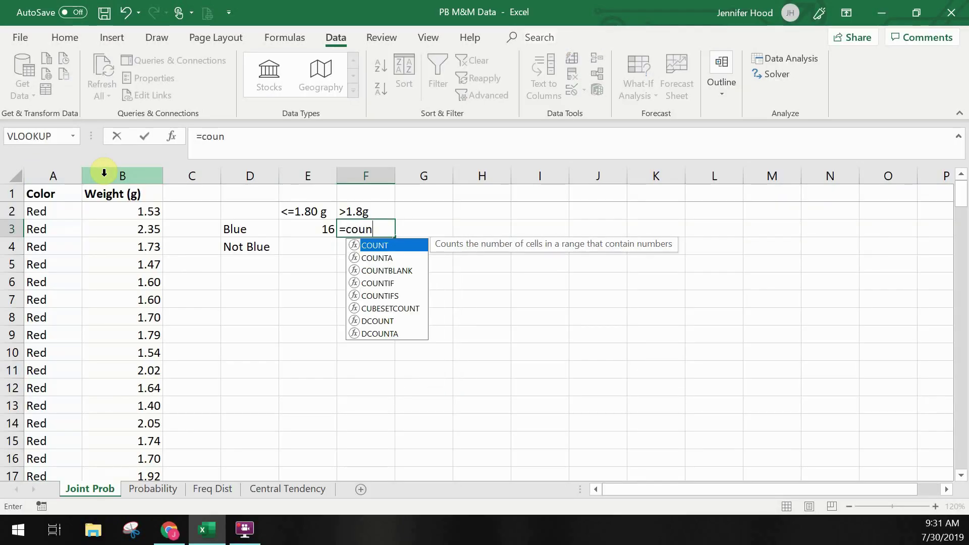
# - Complete F3 as =COUNTIFS(A:A,"blue",B:B,">1.8"), counting 6 heavier blue pieces
pyautogui.write('tifs(')
pyautogui.click(50, 175)
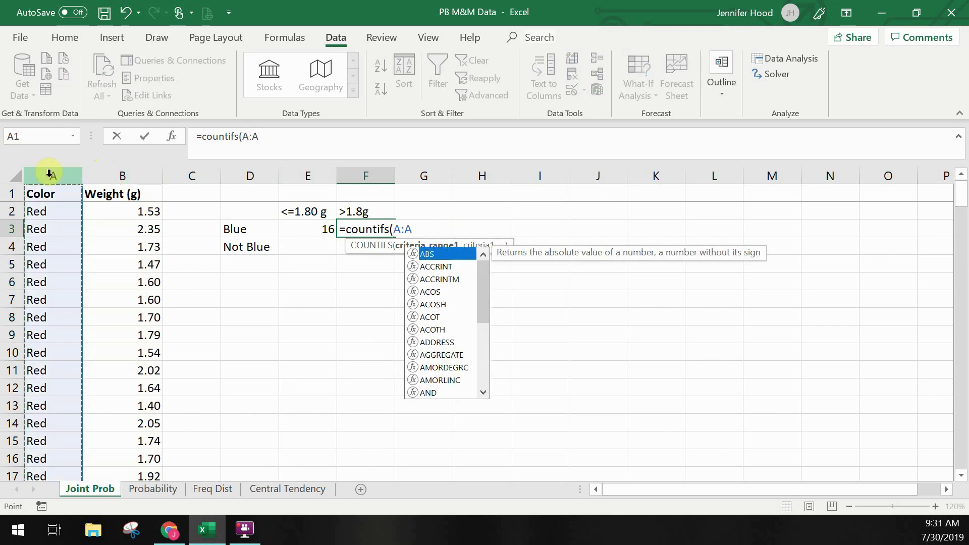
pyautogui.write(',"blue",')
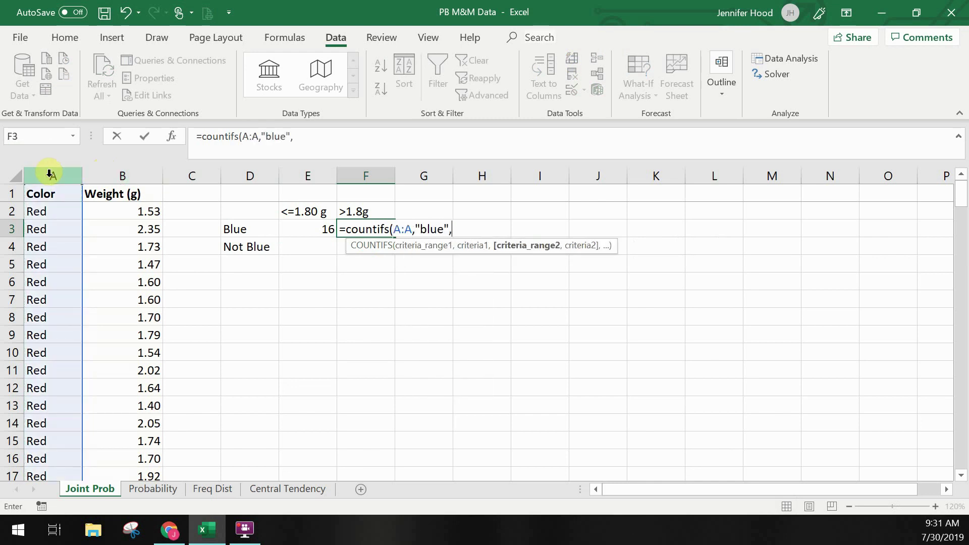
pyautogui.click(93, 175)
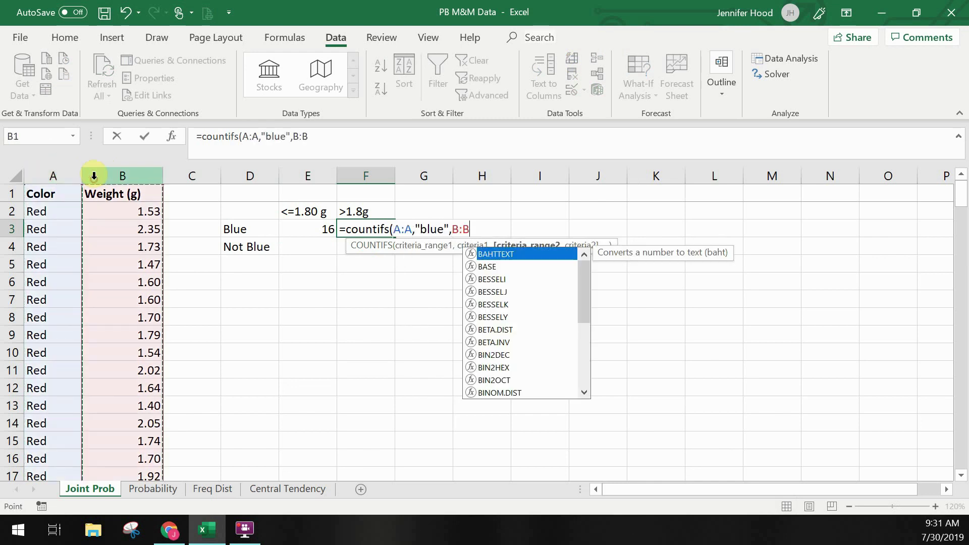
pyautogui.write(',"')
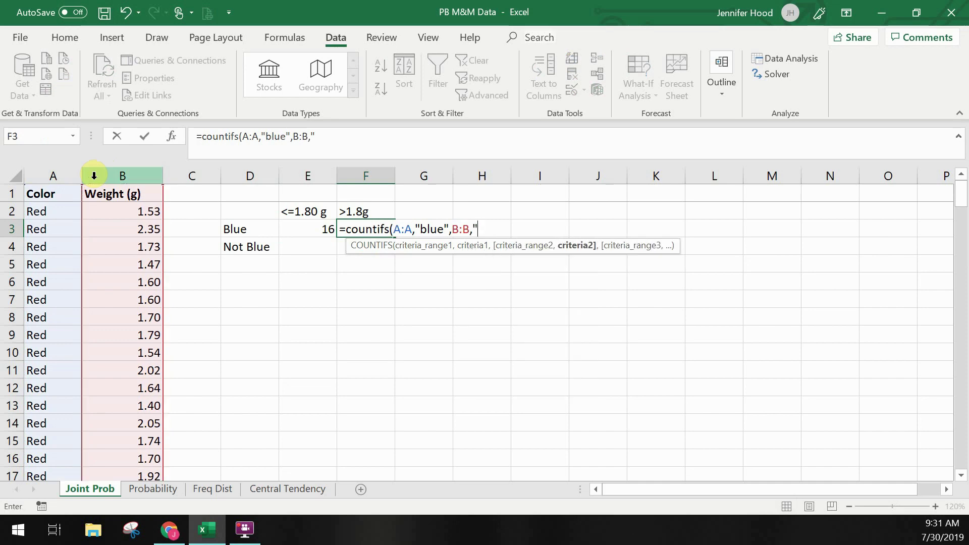
pyautogui.write('>1.8"')
pyautogui.press('Return')
# - Enter =countifs(A:A,"<>blue",B:B,"<=1.8") in E4, giving 99 Not Blue pieces
pyautogui.press('Left')
pyautogui.write('=countifs')
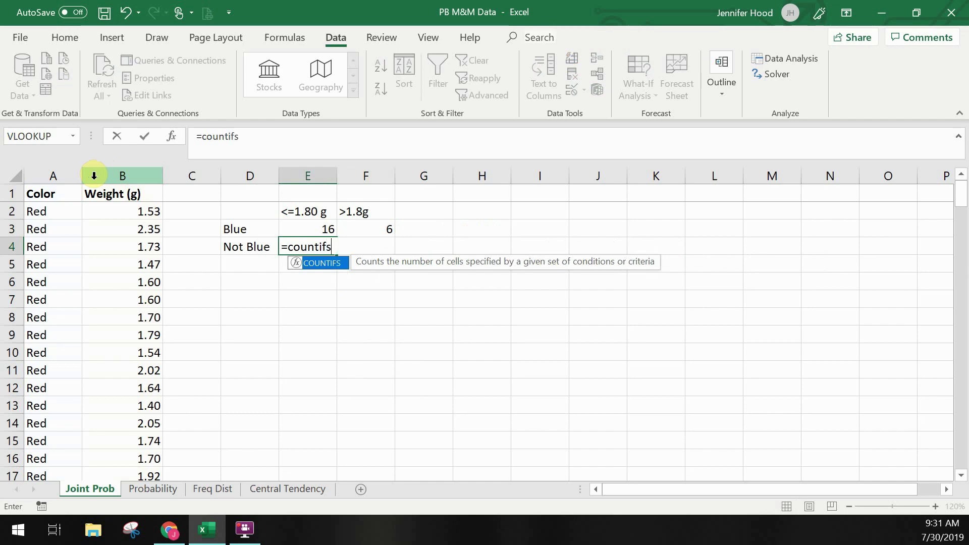
pyautogui.write('(')
pyautogui.click(67, 167)
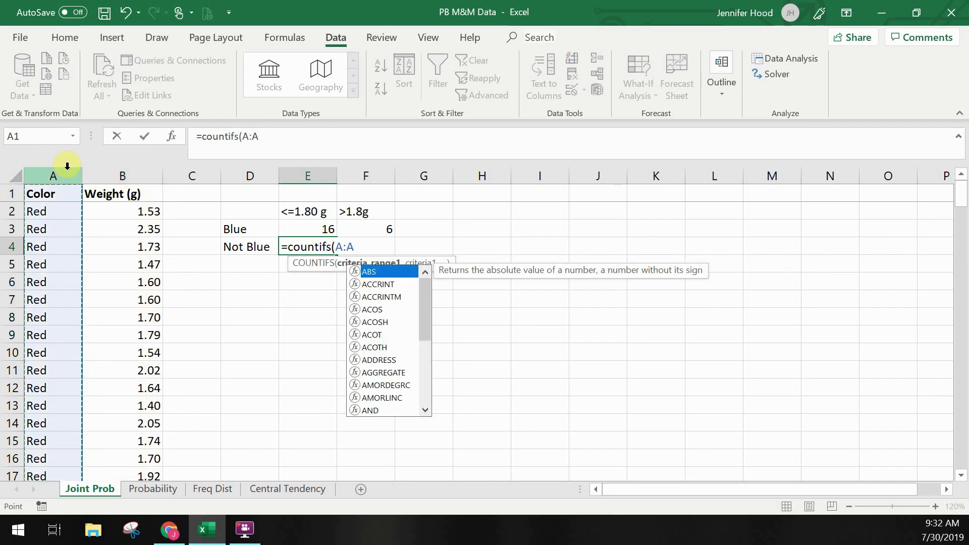
pyautogui.write(',"')
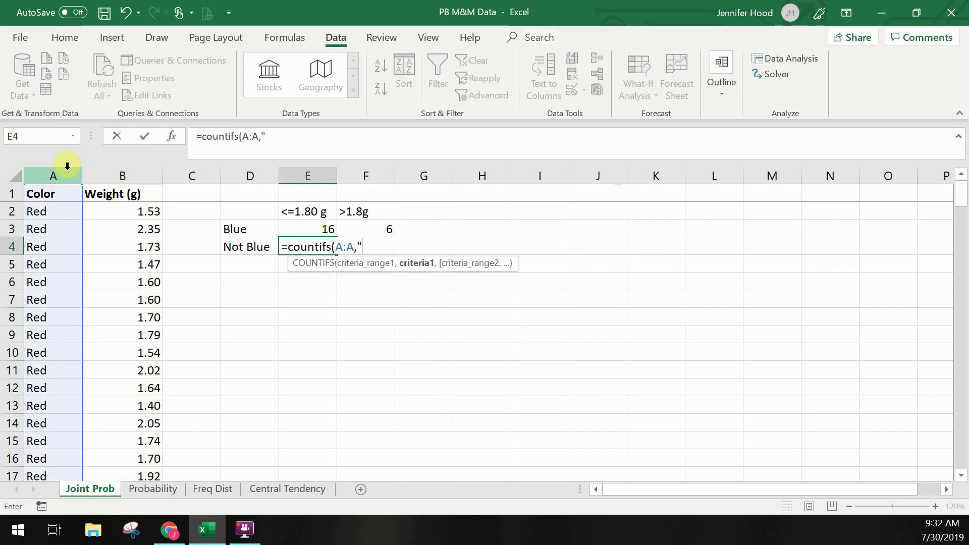
pyautogui.write('<>blue",')
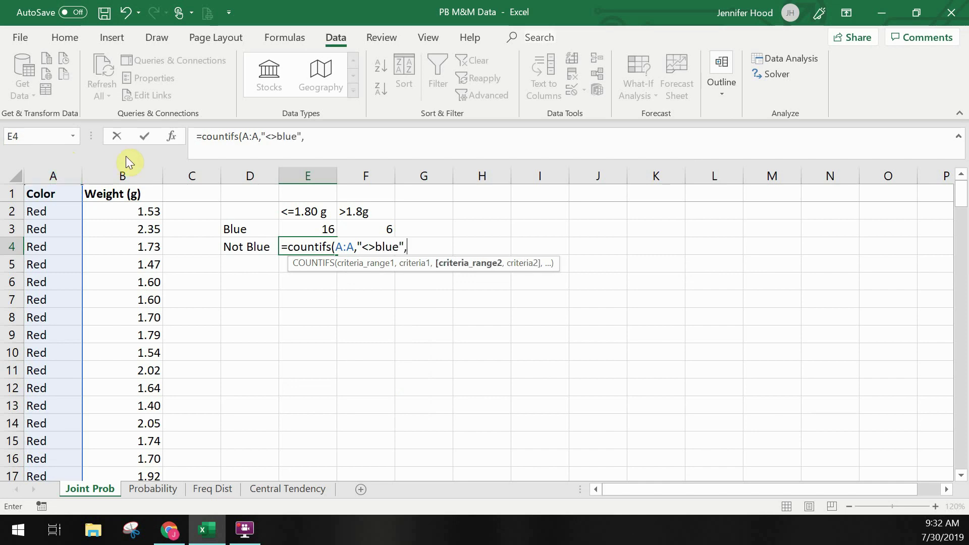
pyautogui.click(128, 171)
pyautogui.write(',"')
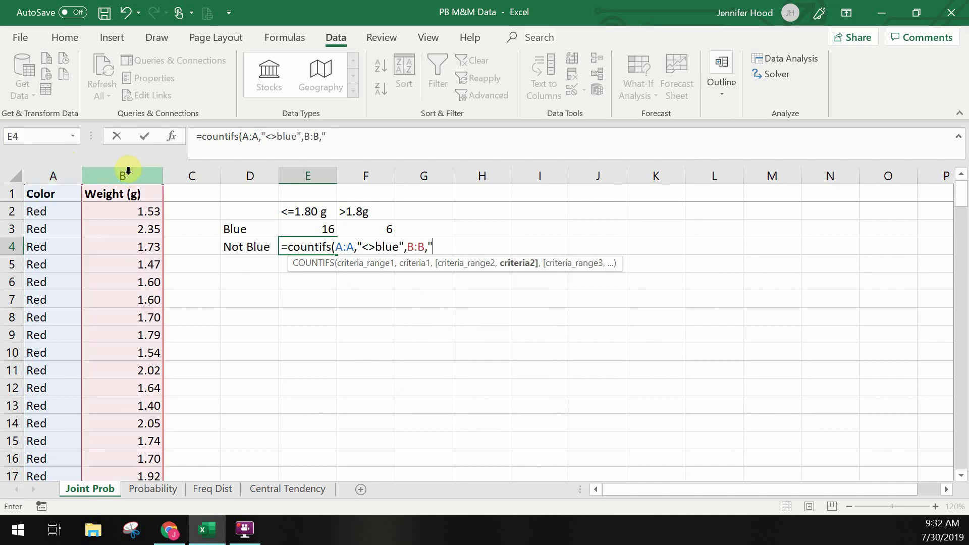
pyautogui.write('<=1.8"')
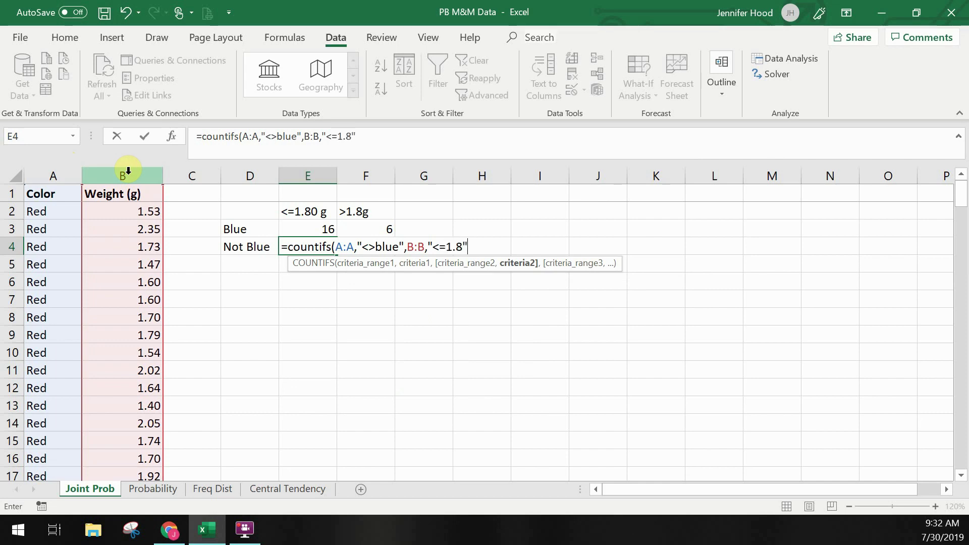
pyautogui.press('Return')
# - Enter a Not Blue count formula in F4, =COUNTIFS(A:A,"<>blue",B:B,"<=1.8")
pyautogui.click(376, 243)
pyautogui.write('=c')
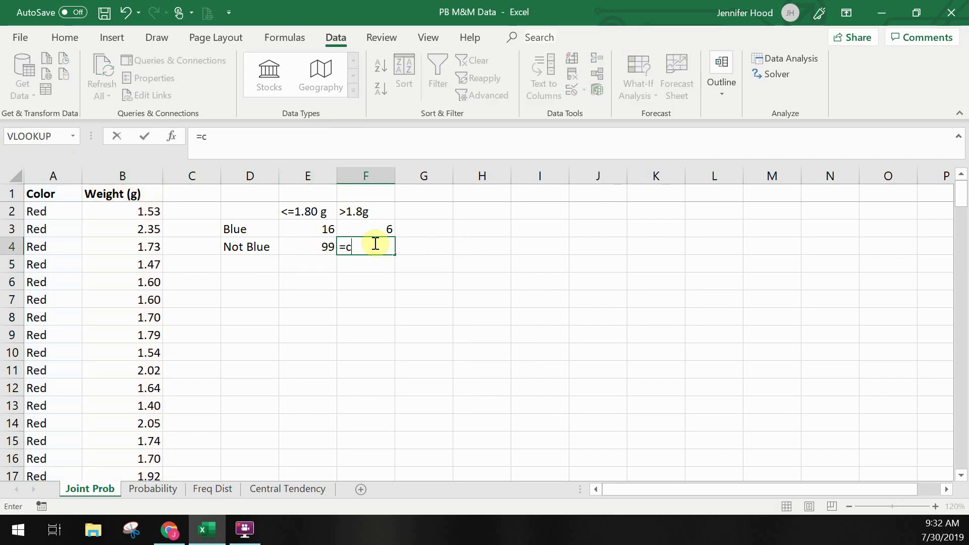
pyautogui.write('ountifs(')
pyautogui.click(52, 174)
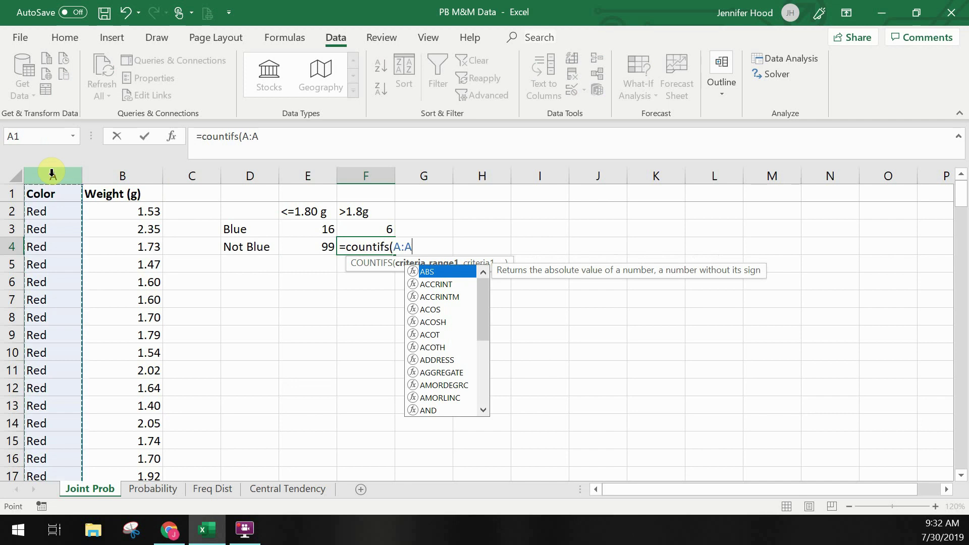
pyautogui.write('.')
pyautogui.press('BackSpace')
pyautogui.write(',"<>')
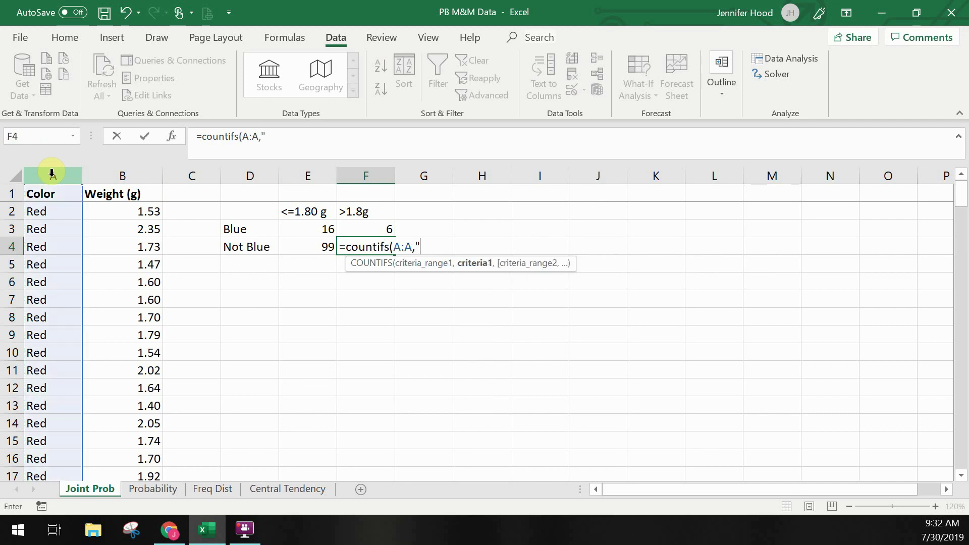
pyautogui.write('blue",')
pyautogui.click(99, 177)
pyautogui.write(',')
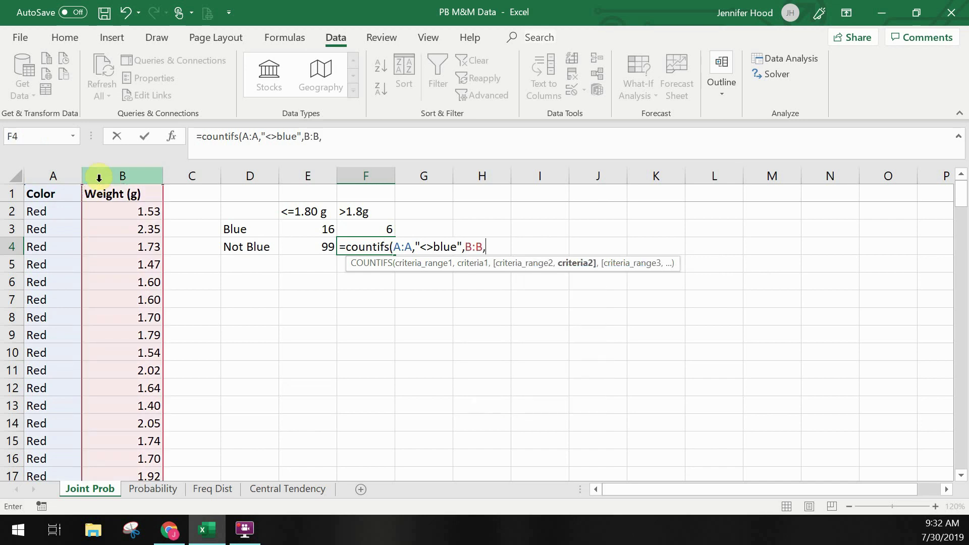
pyautogui.write('"<=1.8)')
pyautogui.press('BackSpace')
pyautogui.write('"')
pyautogui.press('Left')
pyautogui.press('Left')
pyautogui.press('Right')
pyautogui.press('Right')
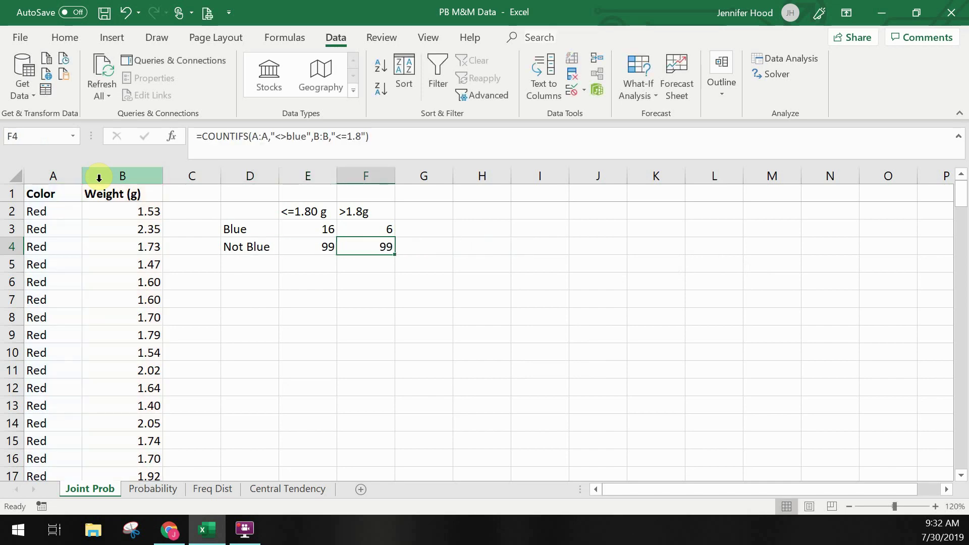
# - Change F4's weight criterion to ">1.8" so it counts 38
pyautogui.click(342, 135)
pyautogui.moveTo(337, 134); pyautogui.dragTo(347, 134)
pyautogui.write('>')
pyautogui.press('Tab')
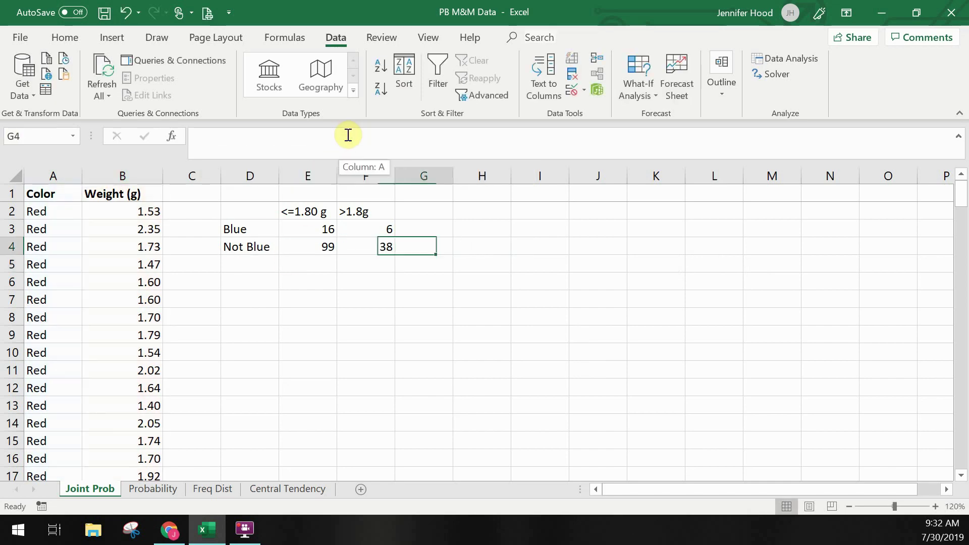
# - Add SUM row totals in G3:G4 for Blue (22) and Not Blue (137)
pyautogui.press('Up')
pyautogui.write('=sum(')
pyautogui.press('Left')
pyautogui.hotkey('shift', 'Left')
pyautogui.hotkey('ctrl', 'Return')
pyautogui.hotkey('ctrl', 'c')
pyautogui.press('Down')
pyautogui.hotkey('ctrl', 'v')
# - Add column totals in E5:F5 for <=1.80 g (115) and >1.8g (44)
pyautogui.press('Left')
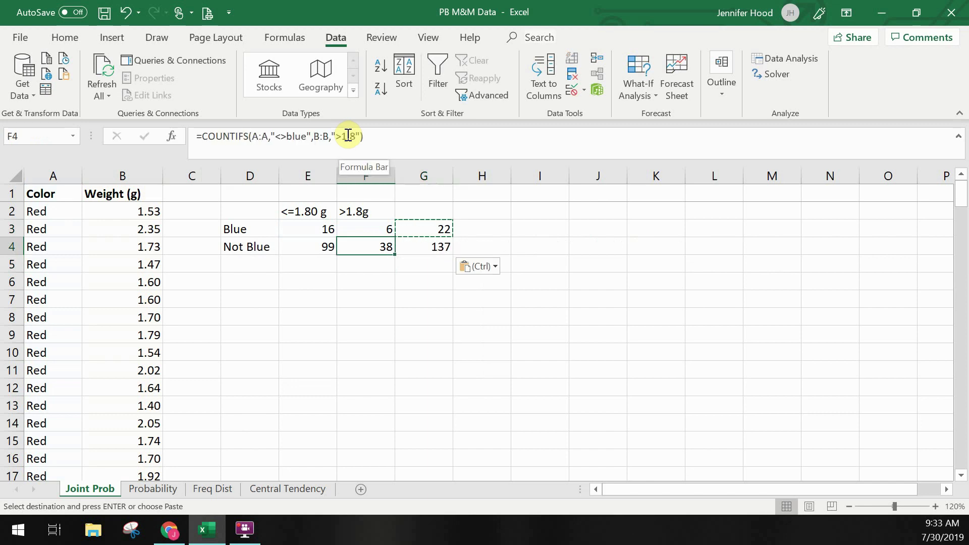
pyautogui.press('Down')
pyautogui.press('Left')
pyautogui.write('=')
pyautogui.press('Up')
pyautogui.press('Up')
pyautogui.write('+')
pyautogui.press('Up')
pyautogui.press('Return')
pyautogui.press('Up')
pyautogui.hotkey('ctrl', 'c')
pyautogui.press('Right')
pyautogui.hotkey('ctrl', 'v')
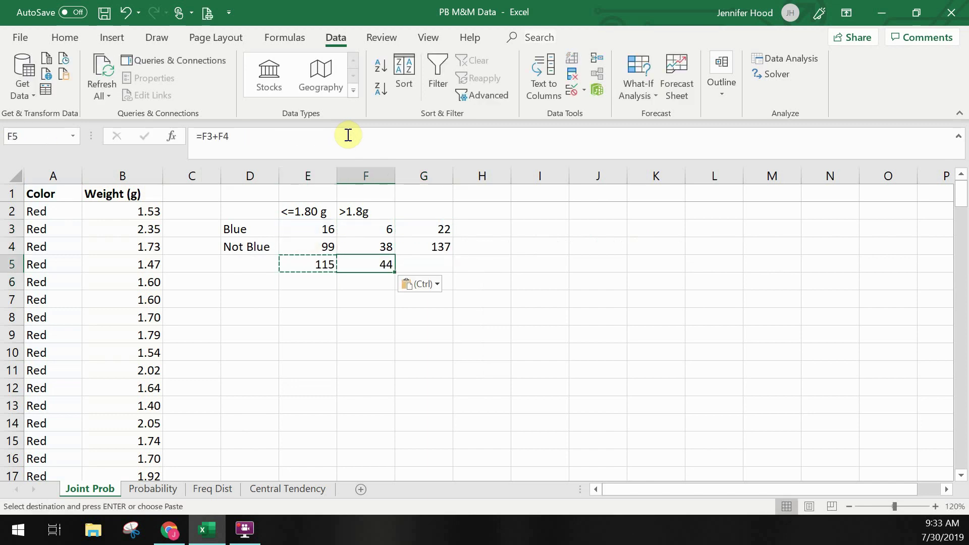
# - Sum the column totals into the grand total of 159 in G5
pyautogui.press('Right')
pyautogui.write('=sum(')
pyautogui.press('Left')
pyautogui.hotkey('shift', 'Left')
pyautogui.press('Return')
# - Label the totals row and column TOTAL in D5 and G2
pyautogui.press('Up')
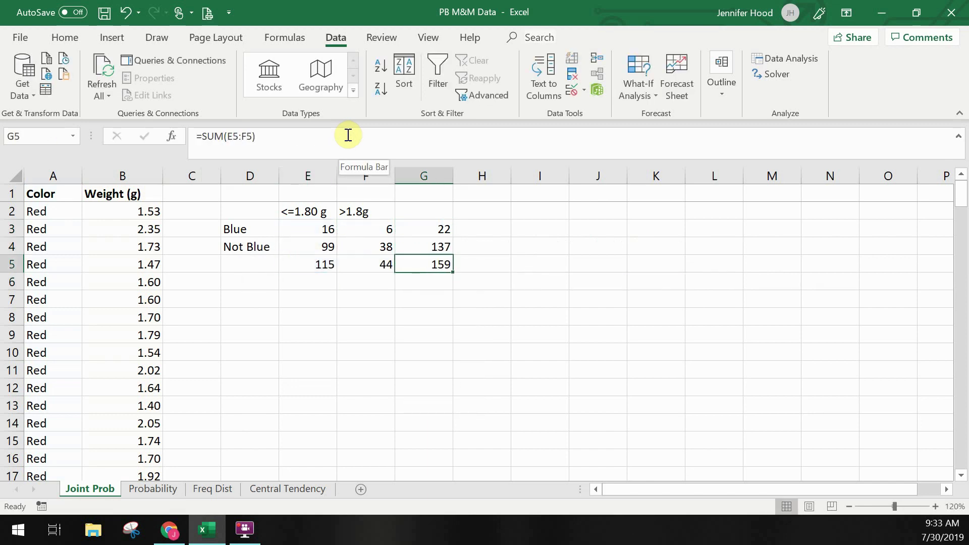
pyautogui.press('Left')
pyautogui.press('Left')
pyautogui.press('Left')
pyautogui.write('TOTAL')
pyautogui.press('Up')
pyautogui.press('Up')
pyautogui.press('Up')
pyautogui.press('Right')
pyautogui.press('Right')
pyautogui.press('Right')
pyautogui.write('TOT')
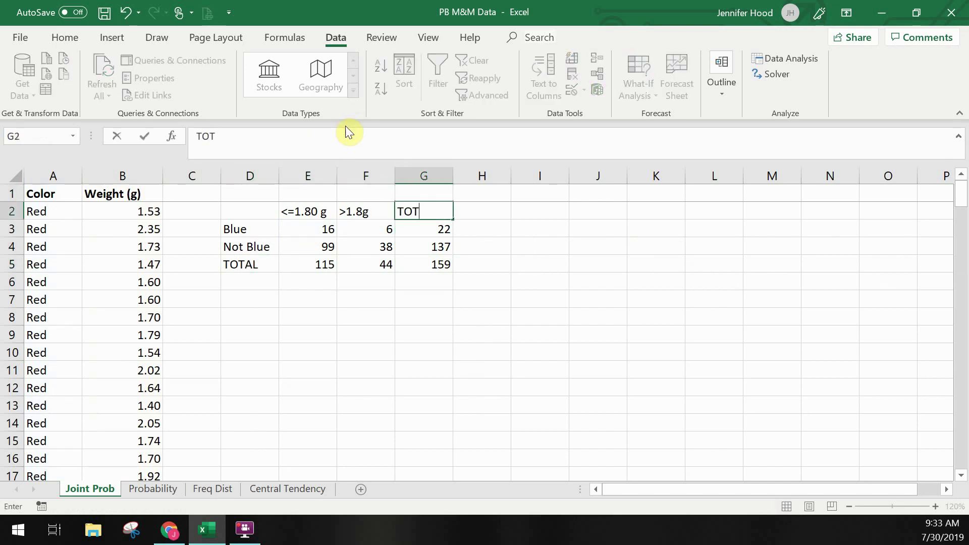
pyautogui.write('AL')
pyautogui.press('Return')
# - Apply All Borders to the frequency table and bold the grand total 159
pyautogui.moveTo(250, 211); pyautogui.dragTo(444, 264)
pyautogui.click(71, 37)
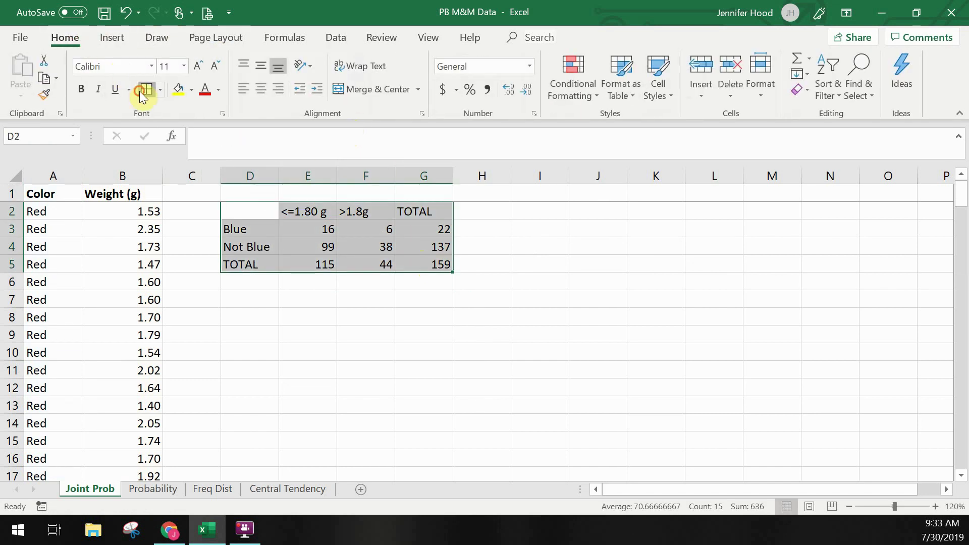
pyautogui.click(140, 90)
pyautogui.click(439, 263)
pyautogui.hotkey('ctrl', 'b')
pyautogui.moveTo(438, 229); pyautogui.dragTo(447, 245)
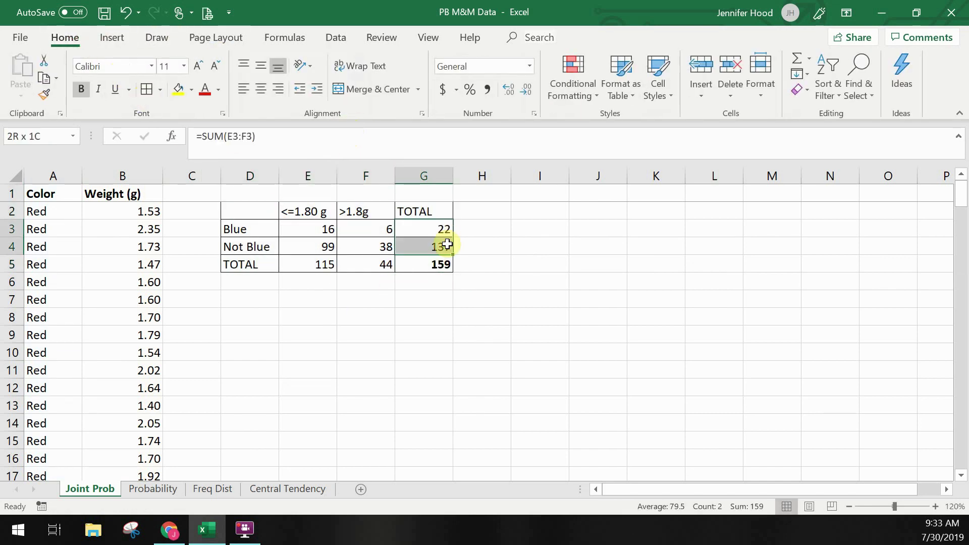
pyautogui.click(435, 264)
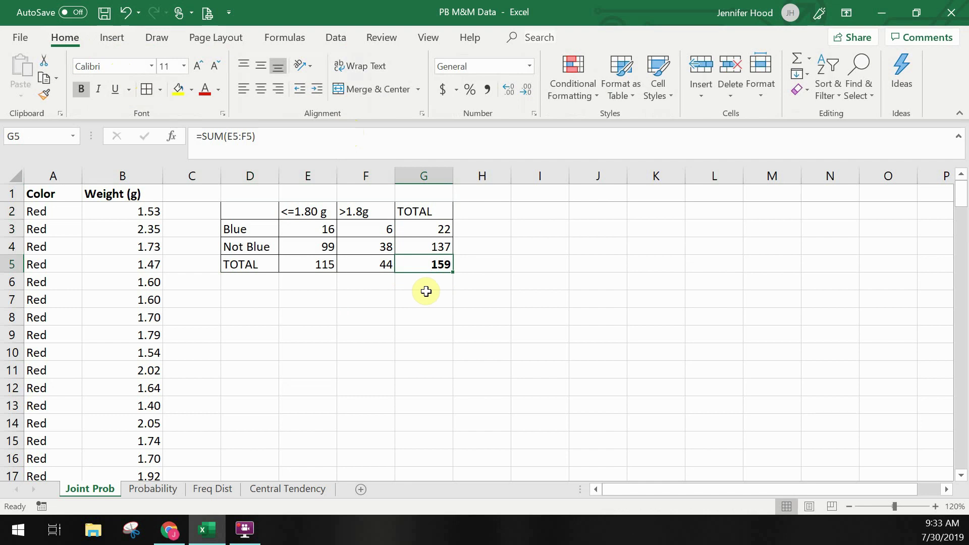
# - Type the heading PROBABILITY in D7 and paste a copy of the table below it
pyautogui.click(256, 299)
pyautogui.write('PROBABILIT')
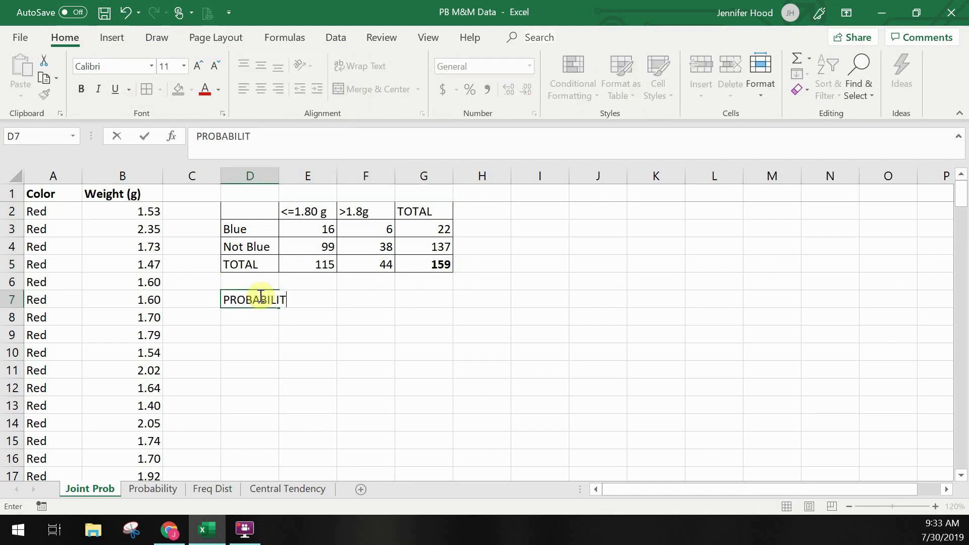
pyautogui.write('Y')
pyautogui.press('Return')
pyautogui.moveTo(258, 265); pyautogui.dragTo(400, 218)
pyautogui.hotkey('ctrl', 'c')
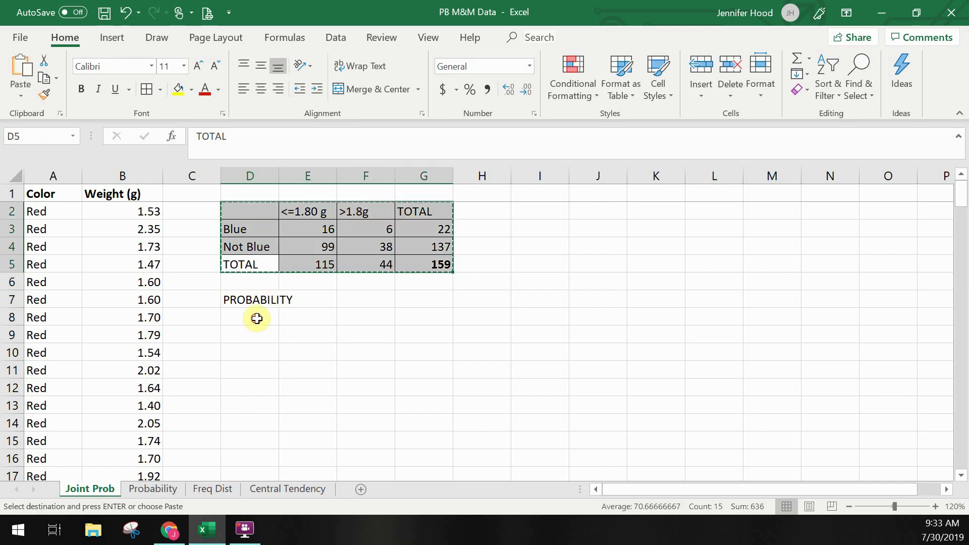
pyautogui.click(257, 319)
pyautogui.hotkey('ctrl', 'v')
# - Enter =E3/$G$5 in E9, giving the Blue <=1.80 g probability 0.100629
pyautogui.click(314, 344)
pyautogui.click(316, 335)
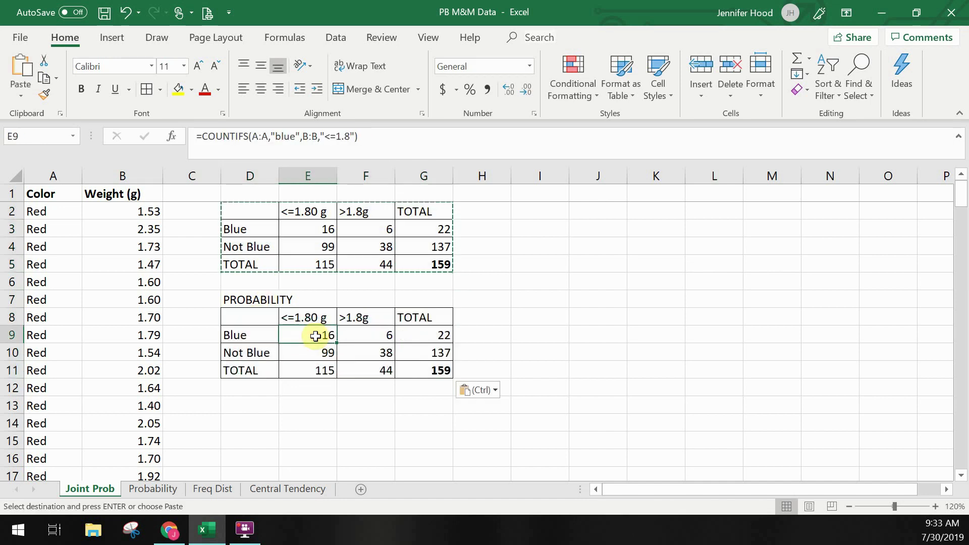
pyautogui.write('=')
pyautogui.click(298, 229)
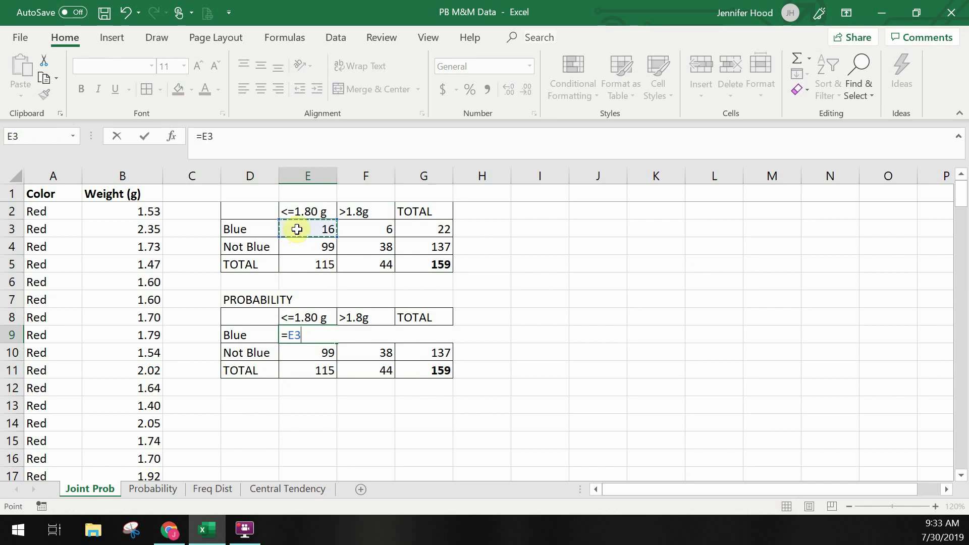
pyautogui.write('/$G')
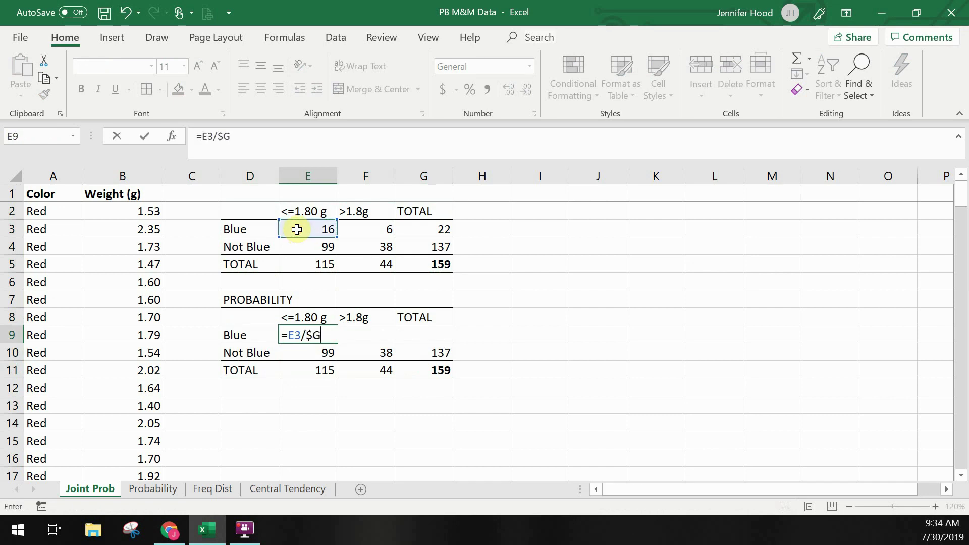
pyautogui.write('$5')
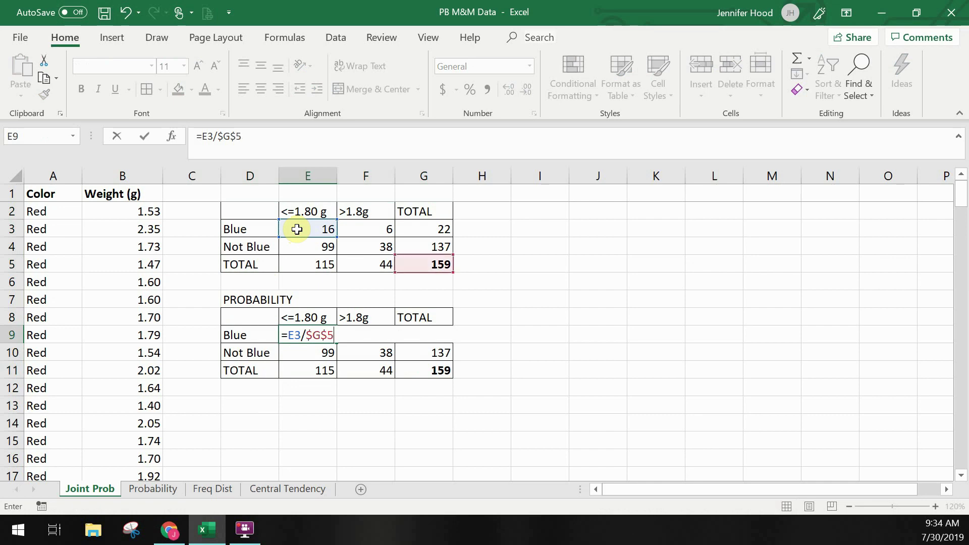
pyautogui.press('Return')
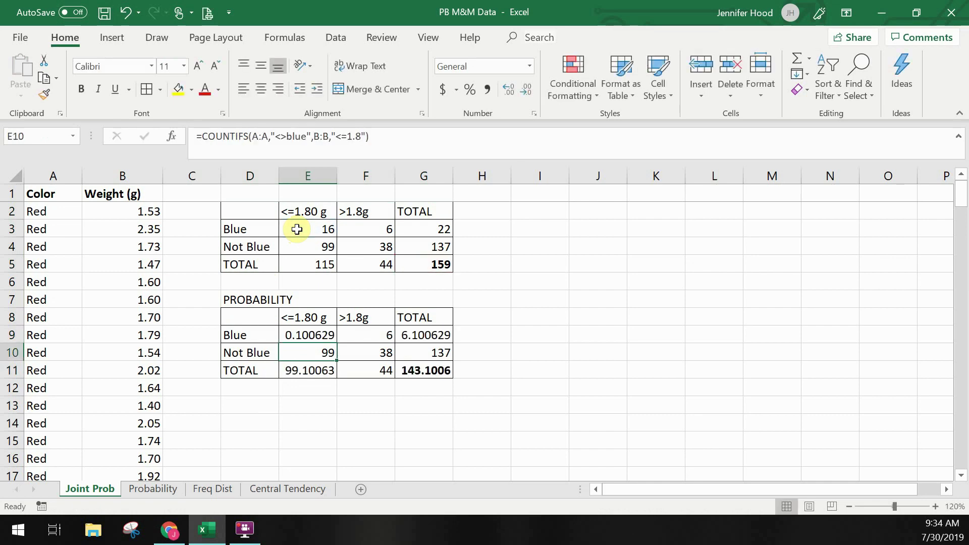
# - Fill the E9 formula across E9:F10 and round E9:G11 to two decimals (0.10, 0.04, 0.62, 0.24)
pyautogui.click(331, 337)
pyautogui.moveTo(337, 344); pyautogui.dragTo(387, 361)
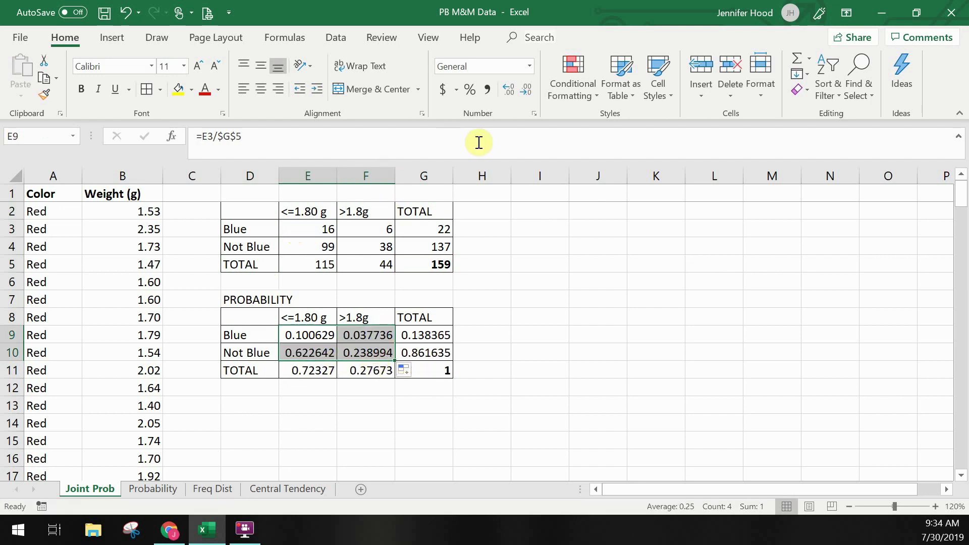
pyautogui.moveTo(443, 368); pyautogui.dragTo(308, 335)
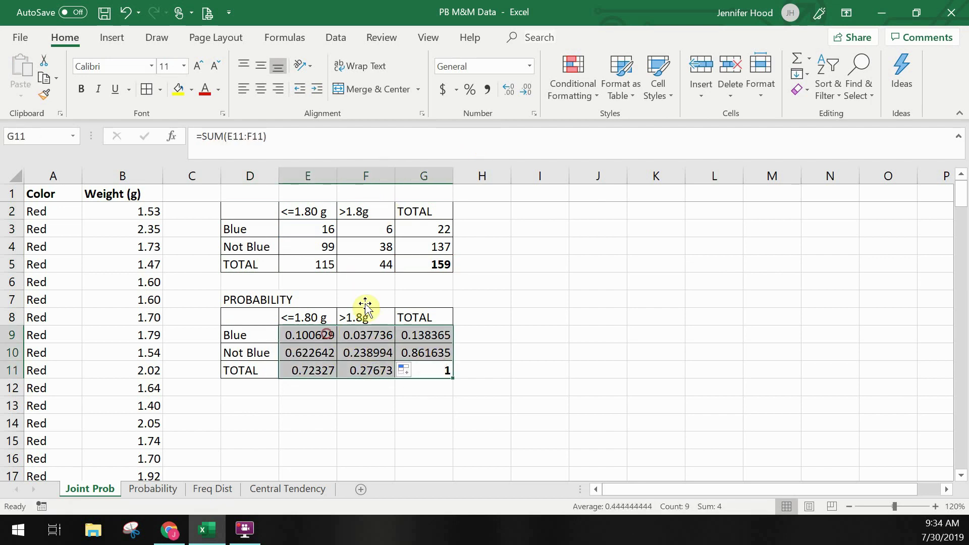
pyautogui.click(527, 91)
pyautogui.click(527, 91)
pyautogui.click(527, 91)
pyautogui.click(527, 91)
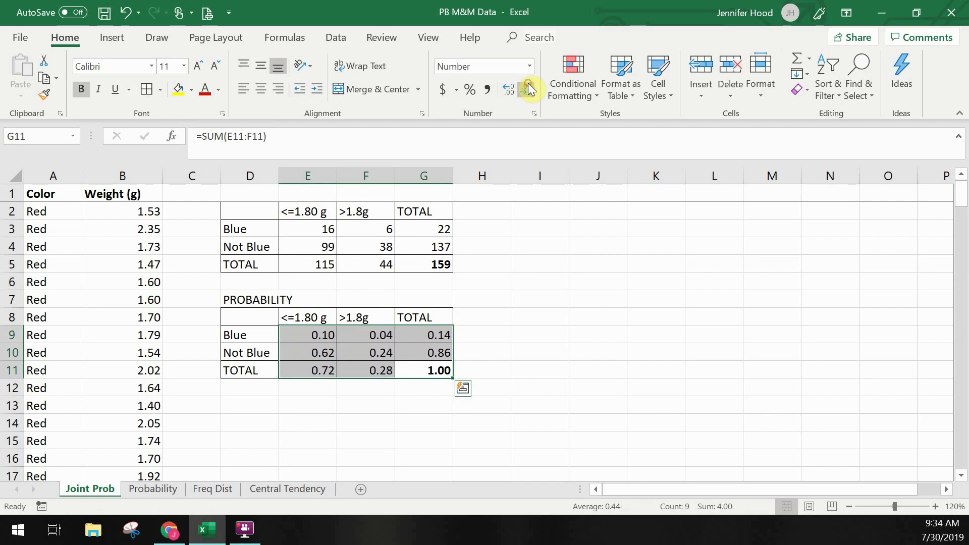